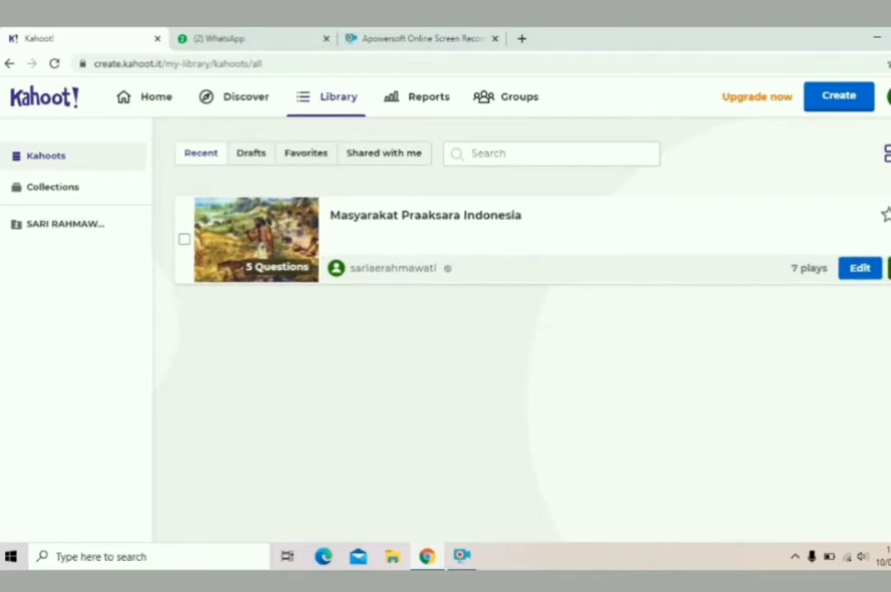
Assign Masyarakat Praaksara Indonesia as a new challenge ending Tue 13 Apr, 12:00 PM, with default options.
left_click(888, 268)
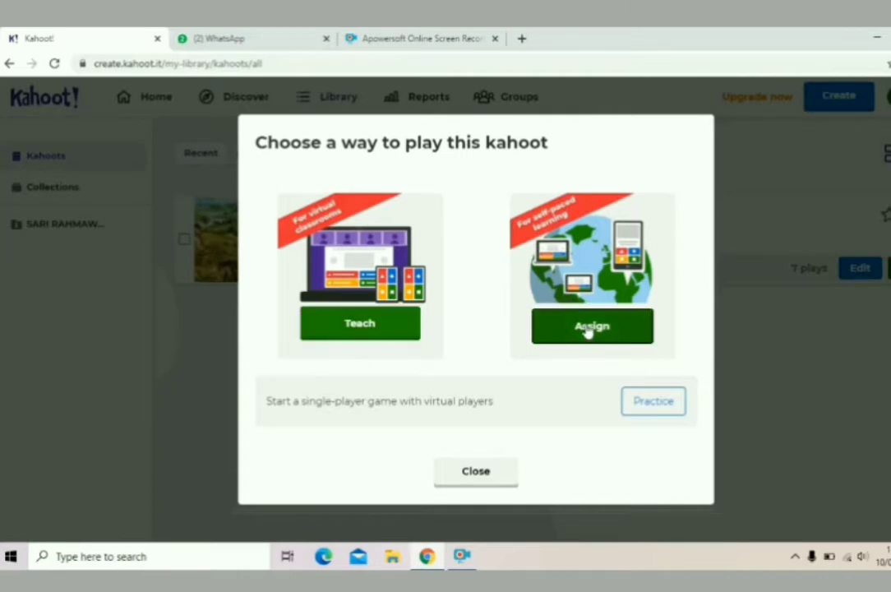
left_click(587, 327)
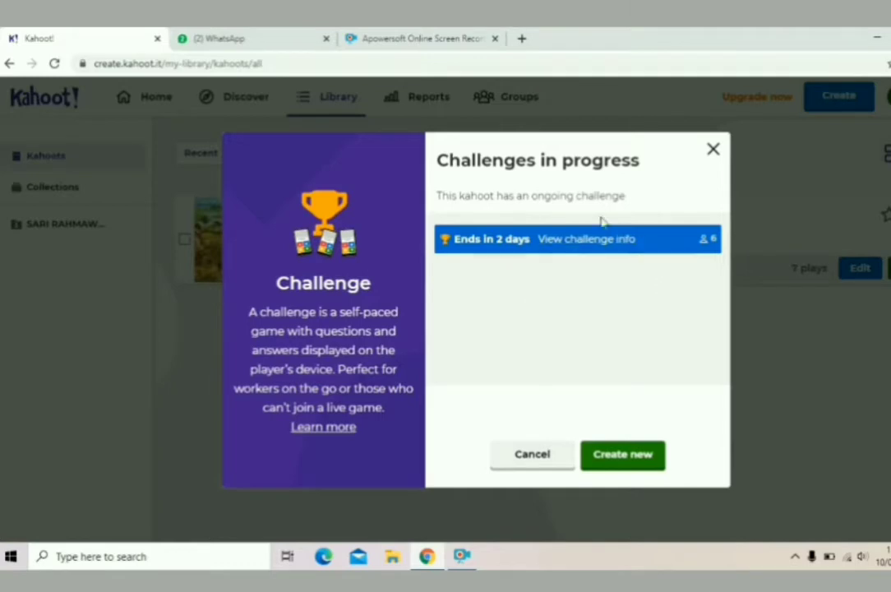
left_click(625, 465)
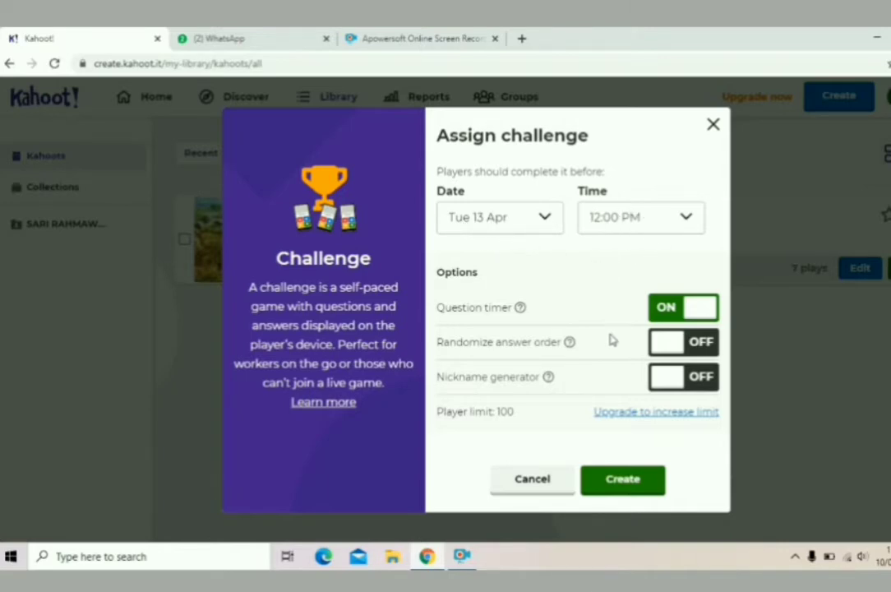
left_click(620, 477)
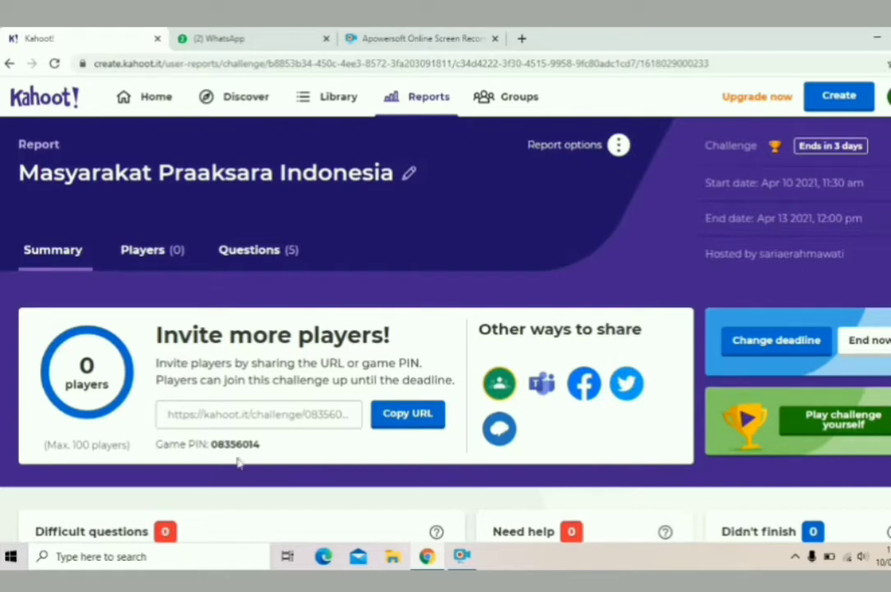
Copy the new challenge's invite URL, then return home and go to the kahoot Library.
left_click(406, 421)
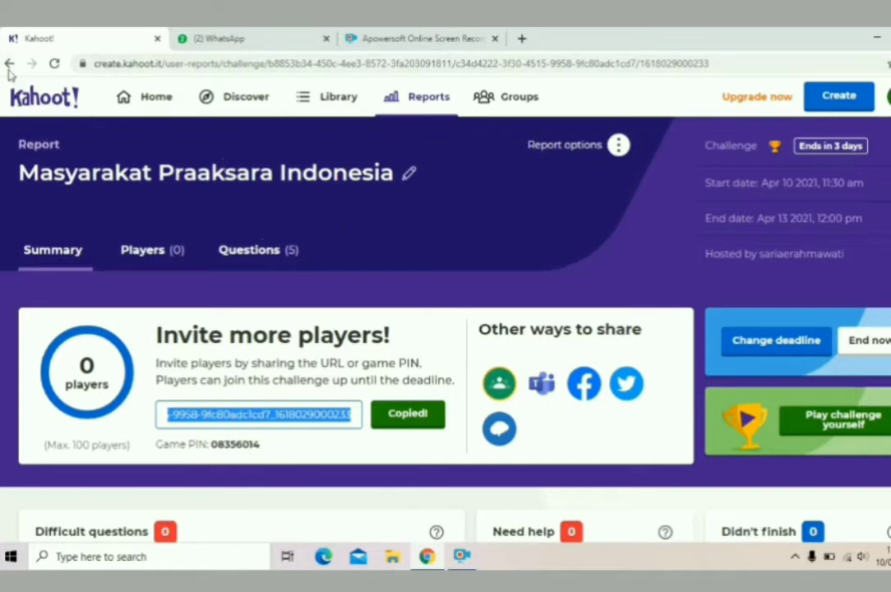
left_click(8, 63)
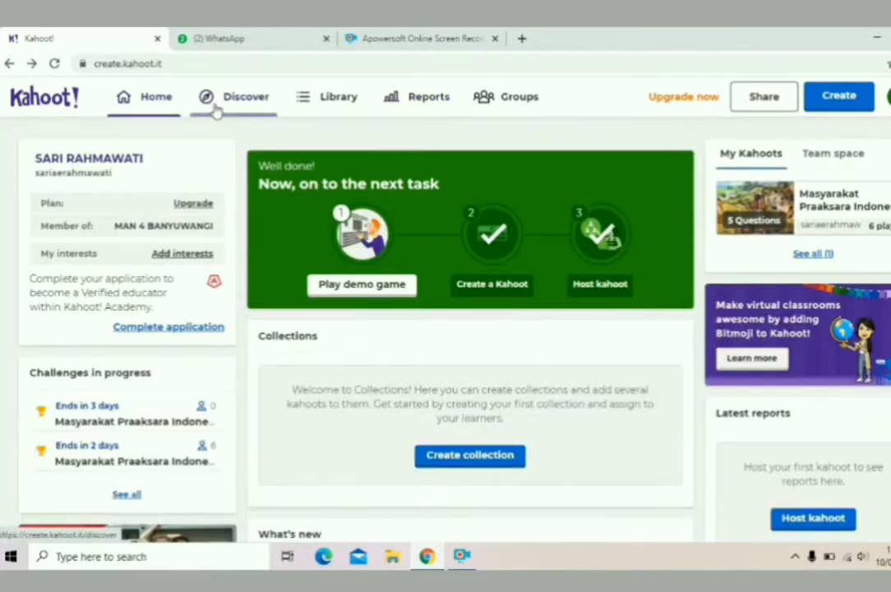
left_click(341, 99)
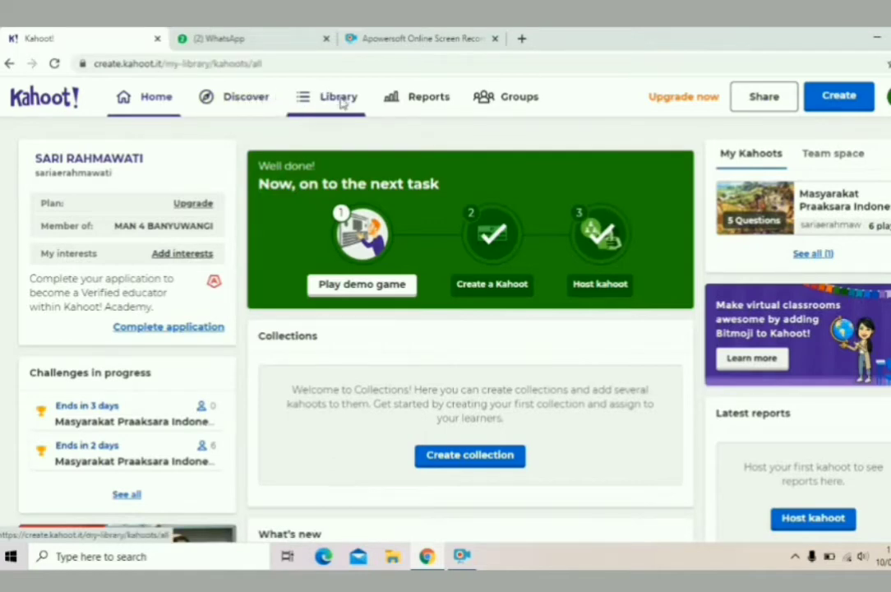
Open the kahoot.it challenge link posted in the X MIPA 1 MEWANGI WhatsApp group.
left_click(269, 39)
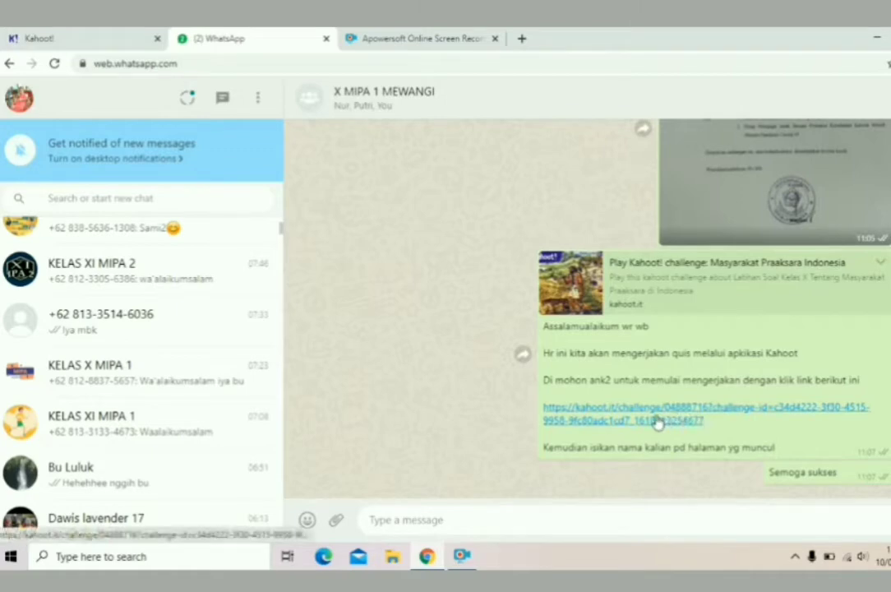
left_click(615, 428)
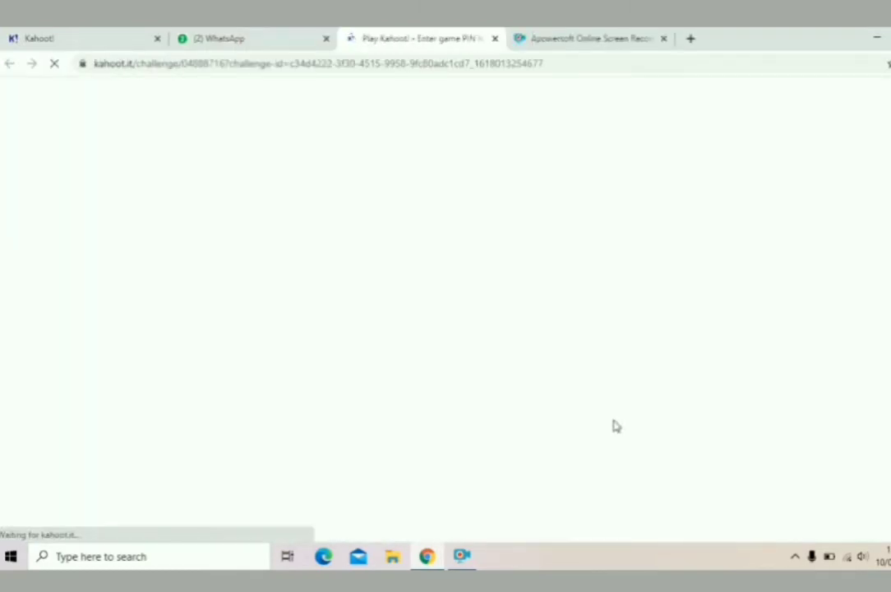
Decline the existing player and join the challenge with a student's name as nickname.
left_click(98, 33)
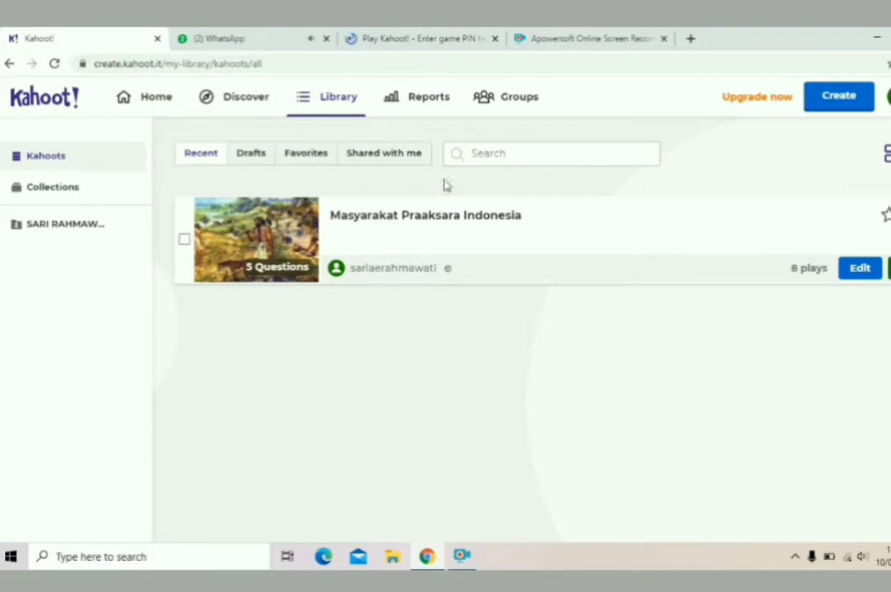
left_click(404, 35)
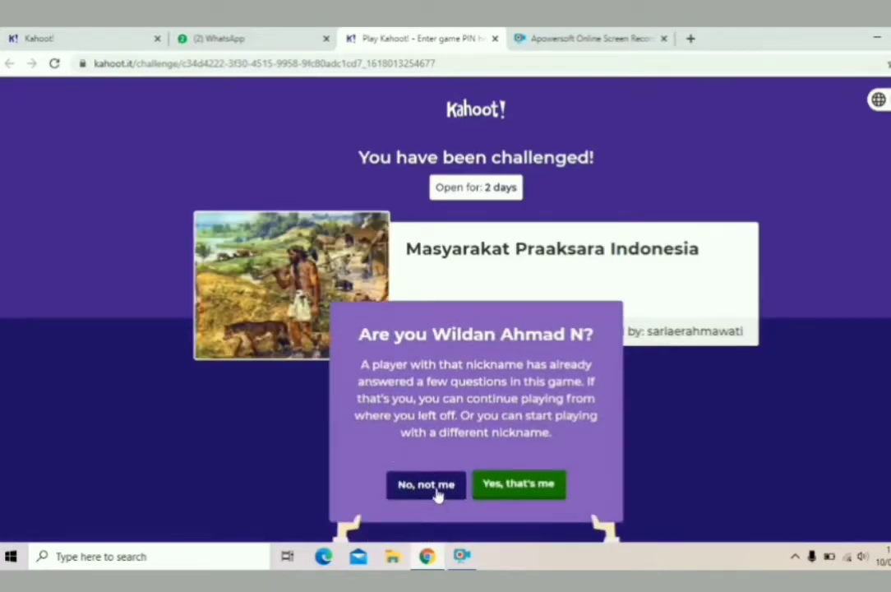
left_click(433, 487)
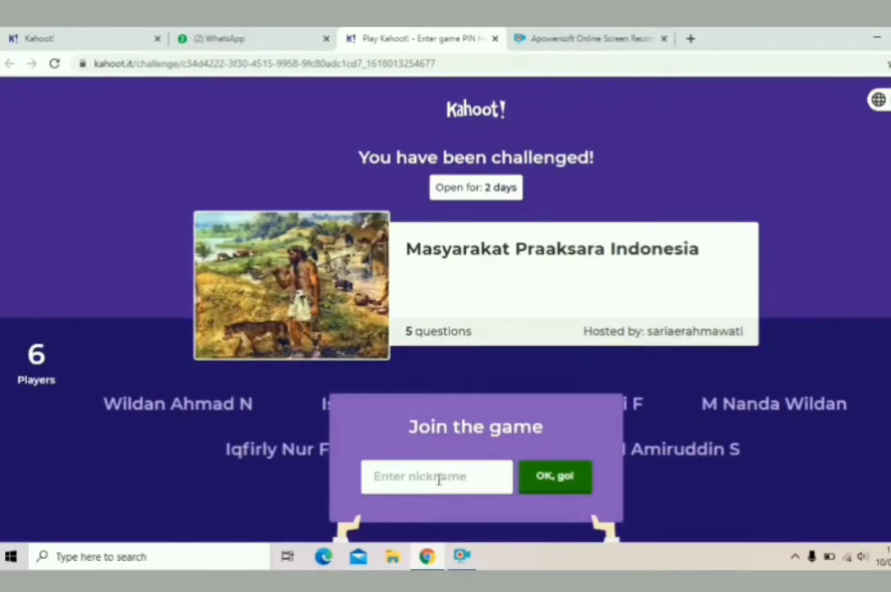
left_click(438, 478)
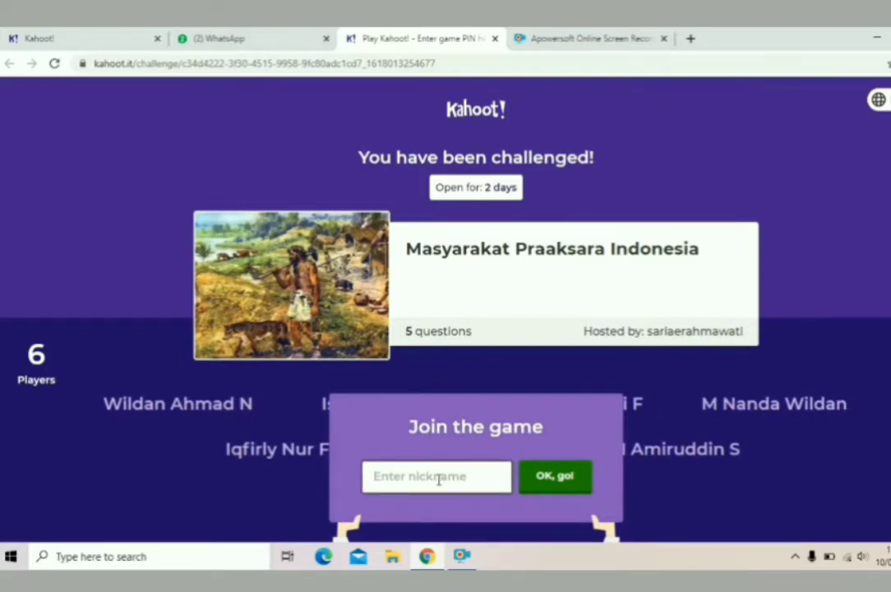
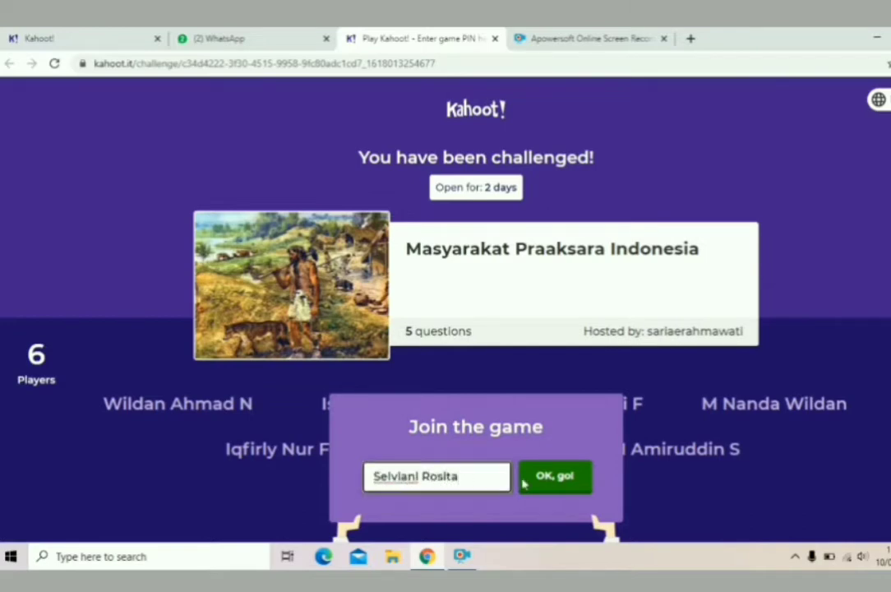
left_click(564, 485)
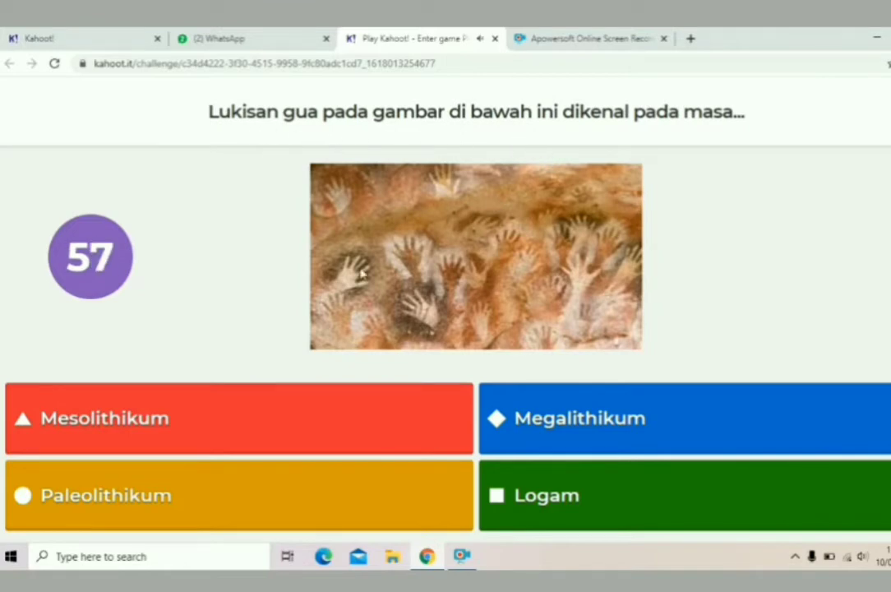
Answer Mesolithikum to the cave painting question and advance past the scoreboard to question 2.
left_click(144, 424)
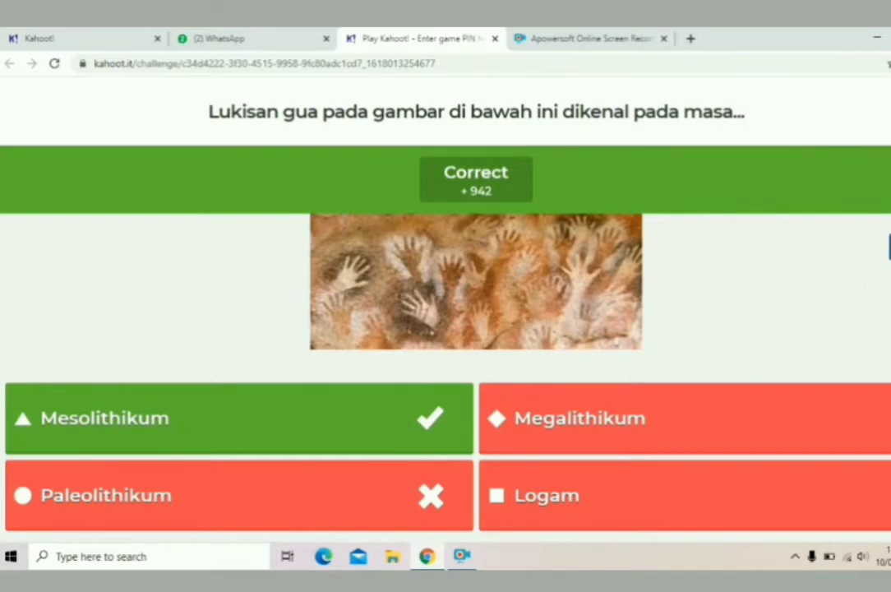
left_click(889, 247)
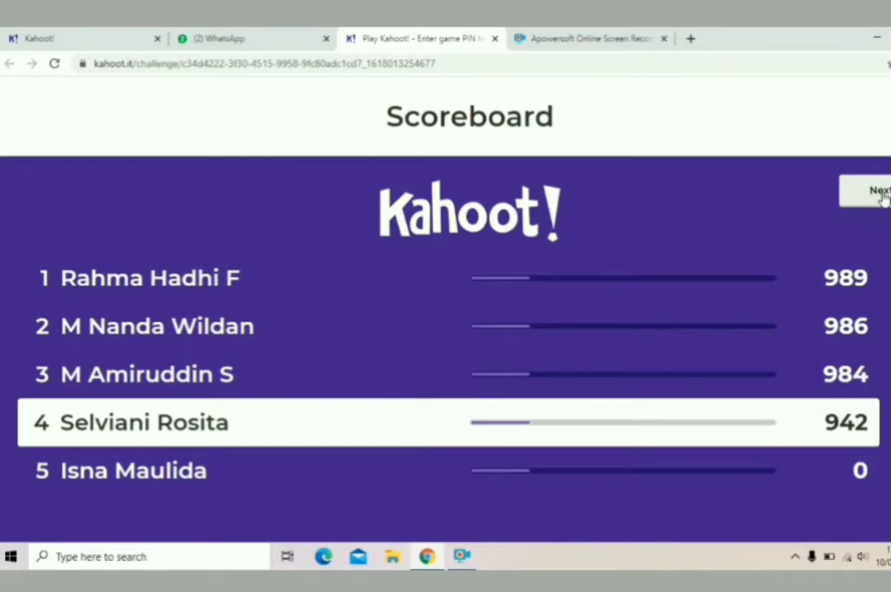
left_click(880, 192)
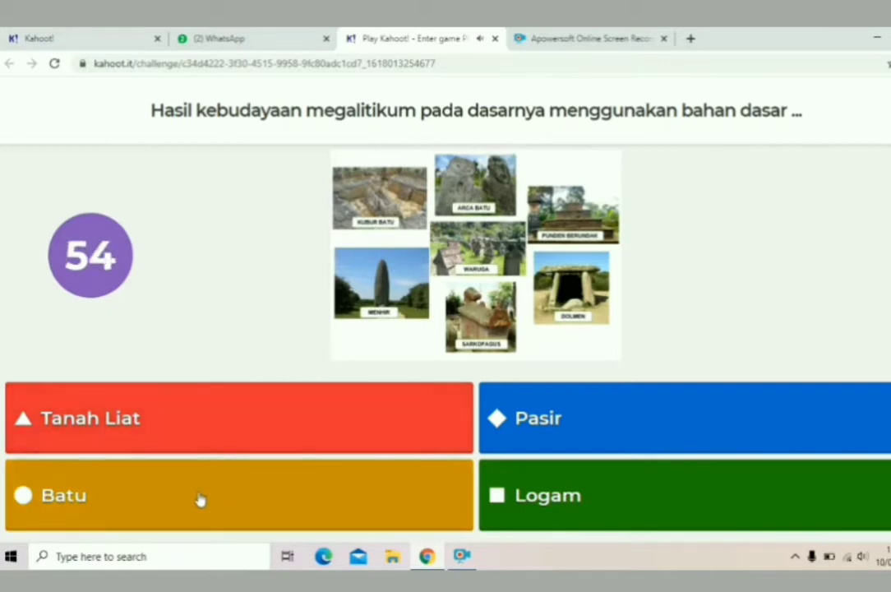
Pick Batu for the megalithic building materials question, then advance to question 3.
left_click(201, 496)
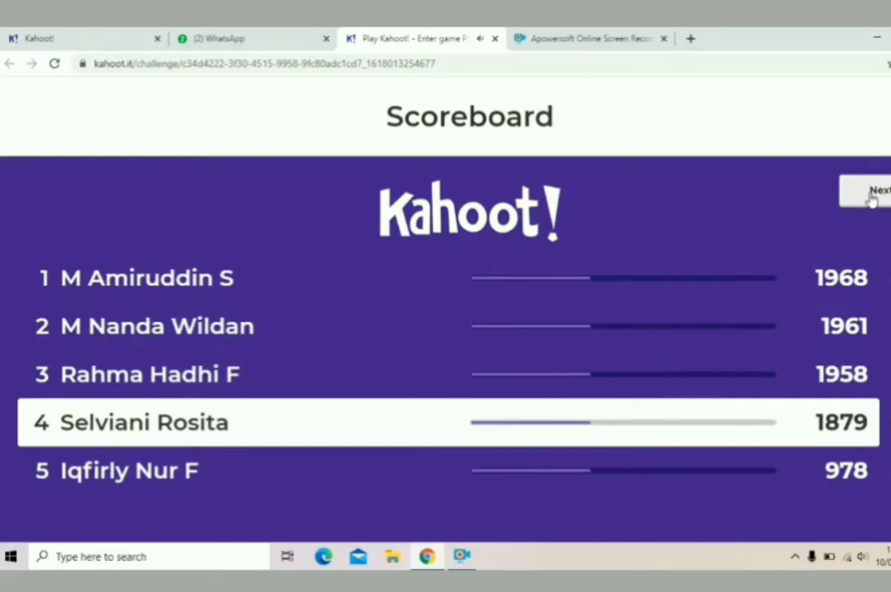
left_click(871, 196)
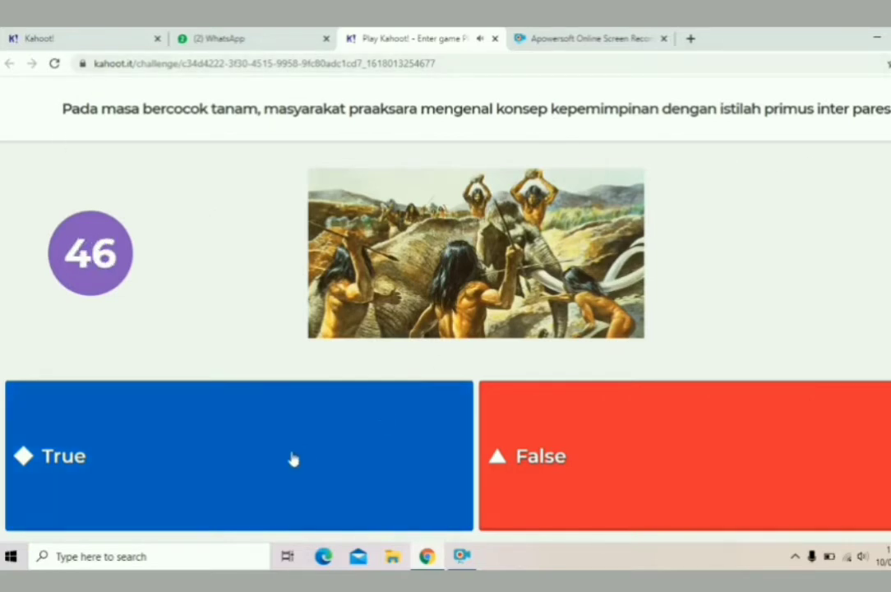
Mark the primus inter pares statement True and advance past the scoreboard.
left_click(265, 462)
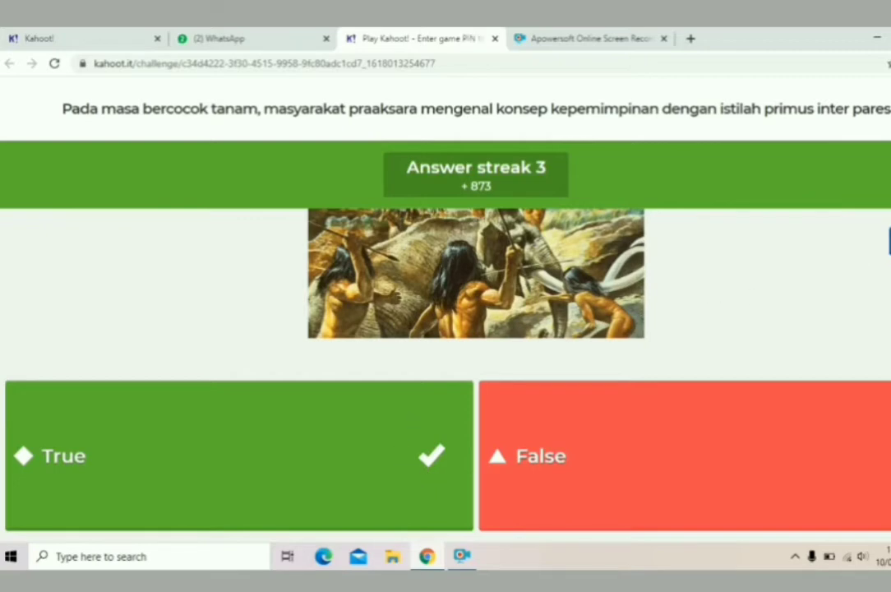
left_click(890, 242)
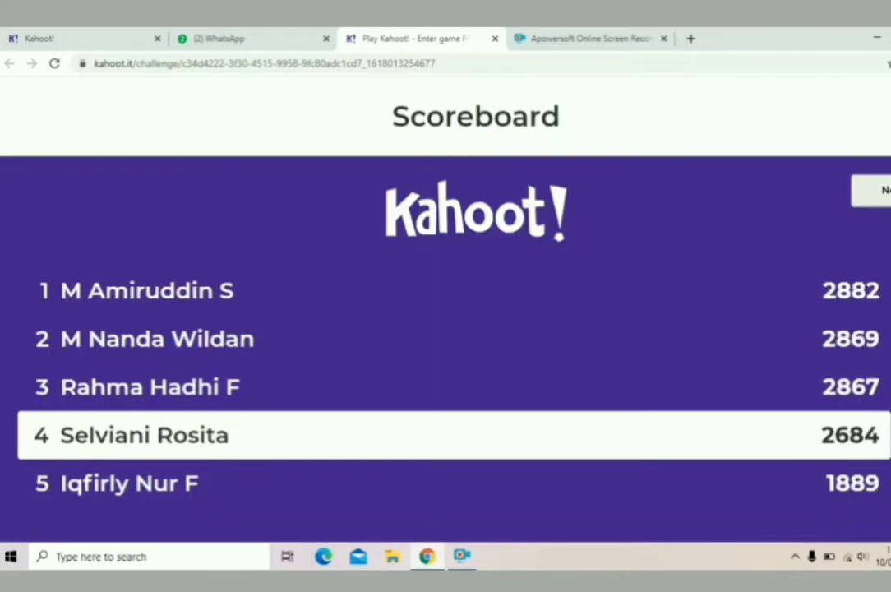
left_click(886, 189)
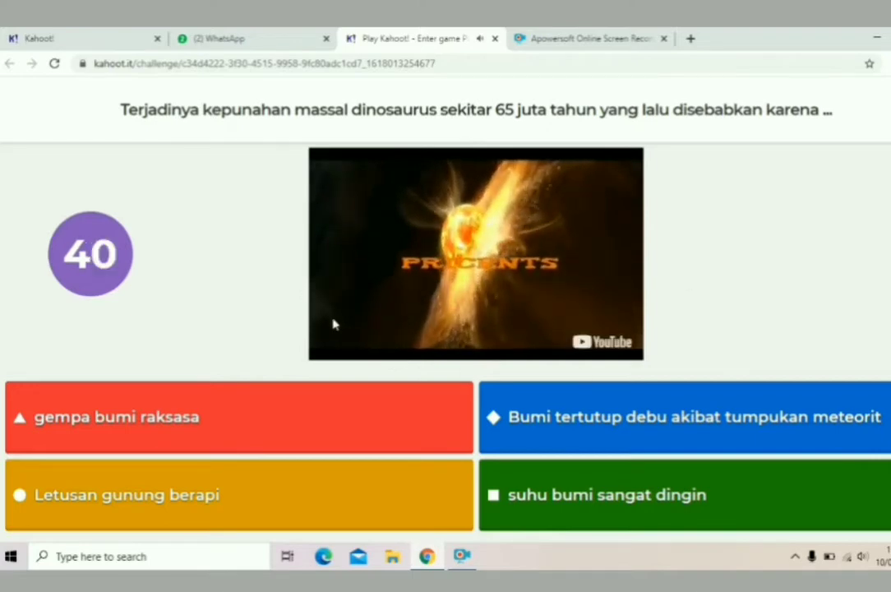
Answer 'Bumi tertutup debu akibat tumpukan meteorit' for the dinosaur extinction question, then continue.
left_click(608, 419)
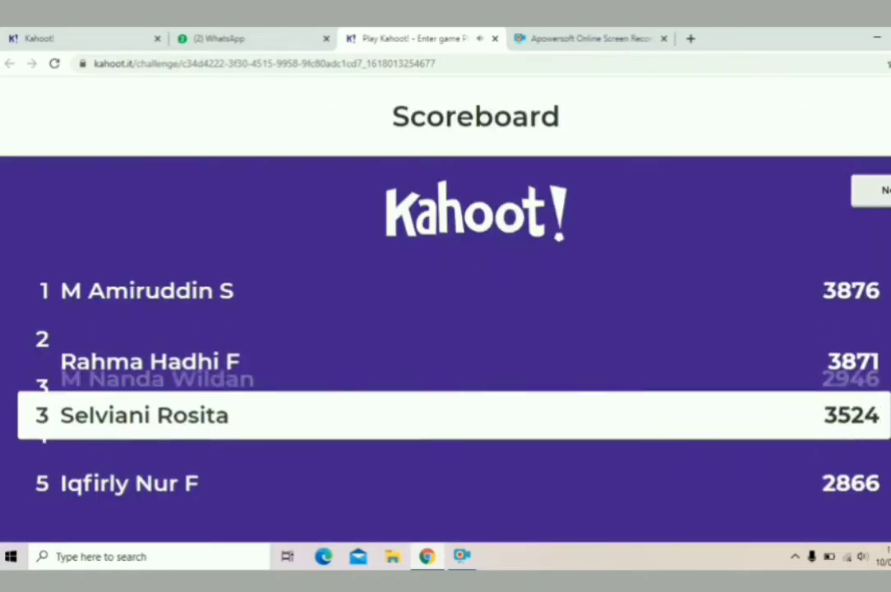
left_click(876, 190)
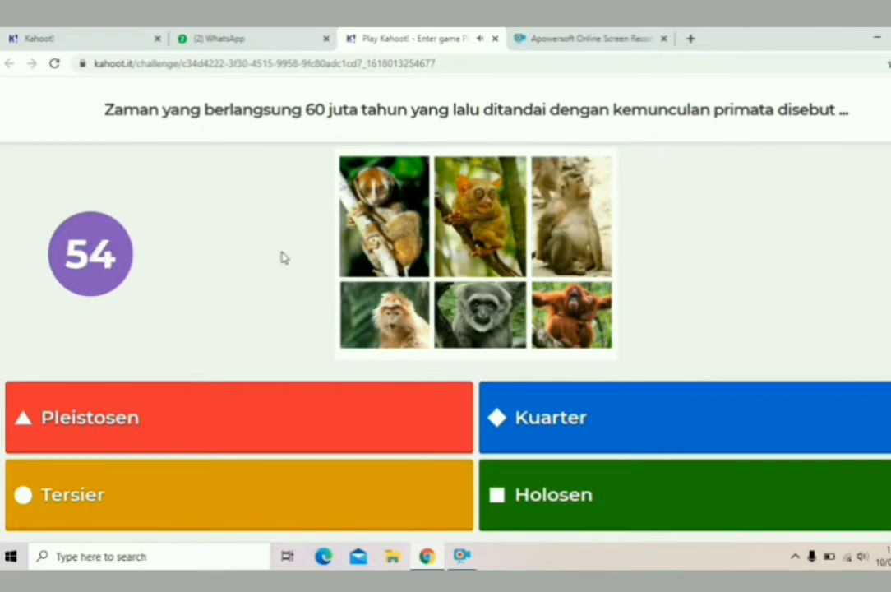
Answer Tersier to the final primate era question, finishing third with 4489 points.
left_click(120, 499)
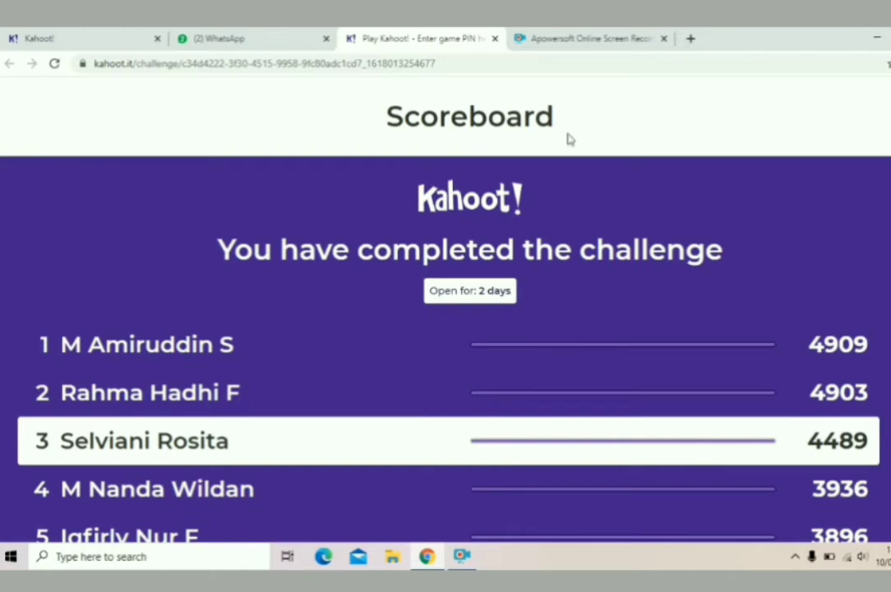
On the Reports page, open the action menu of the challenge ending in 2 days.
left_click(66, 43)
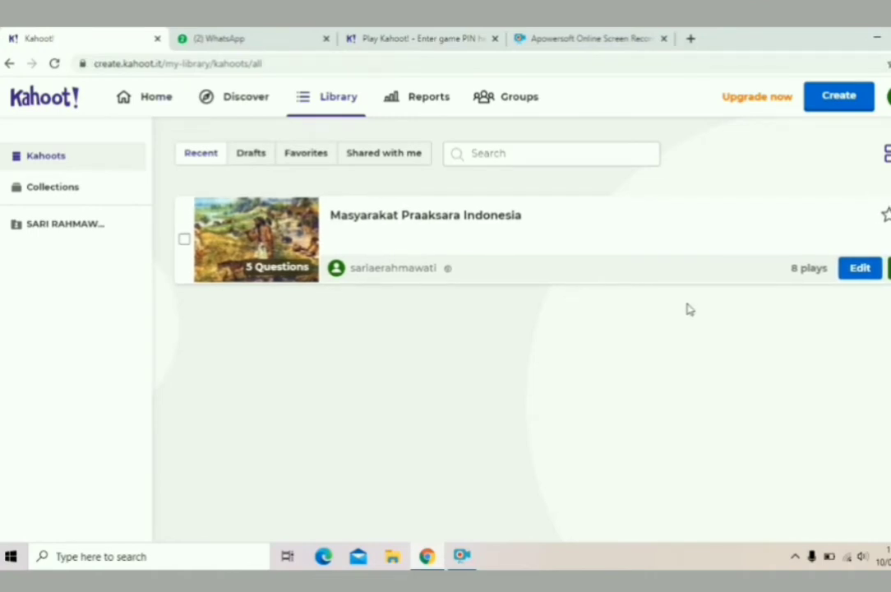
left_click(405, 99)
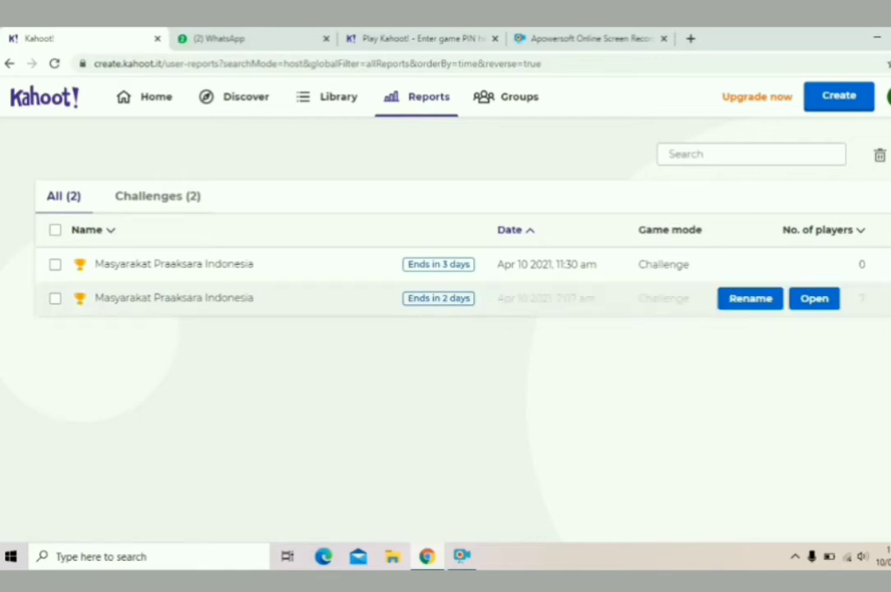
left_click(890, 298)
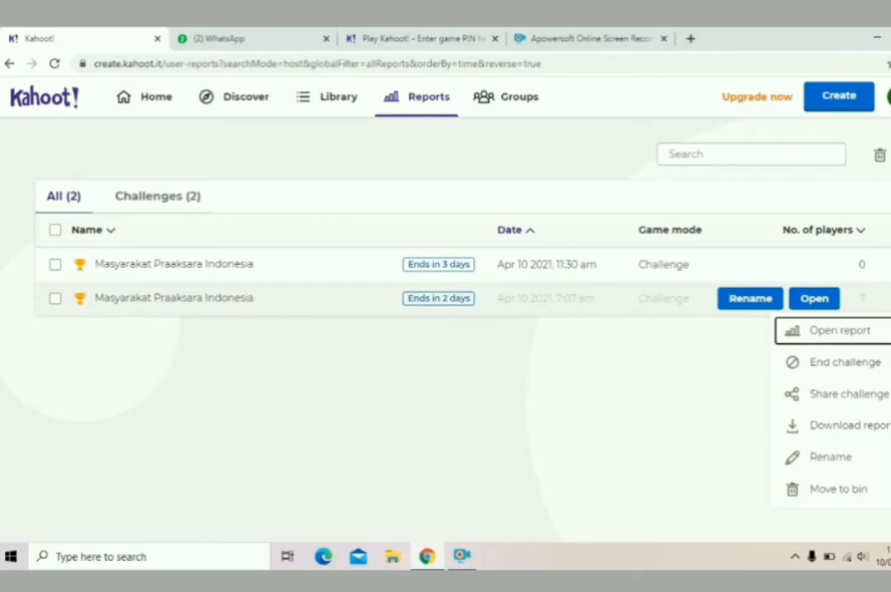
Download the 7-player challenge's report as an .xlsx file and open it in Excel.
left_click(842, 428)
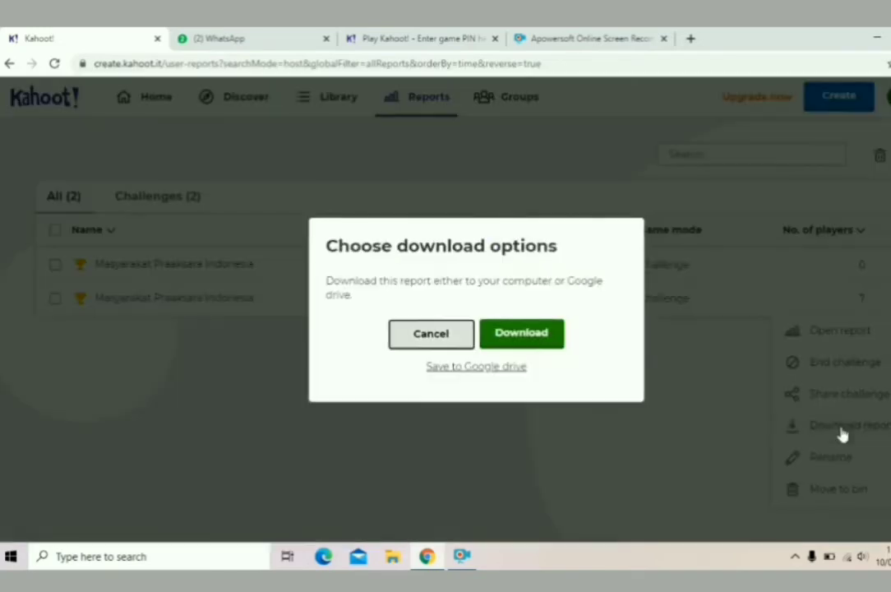
left_click(507, 336)
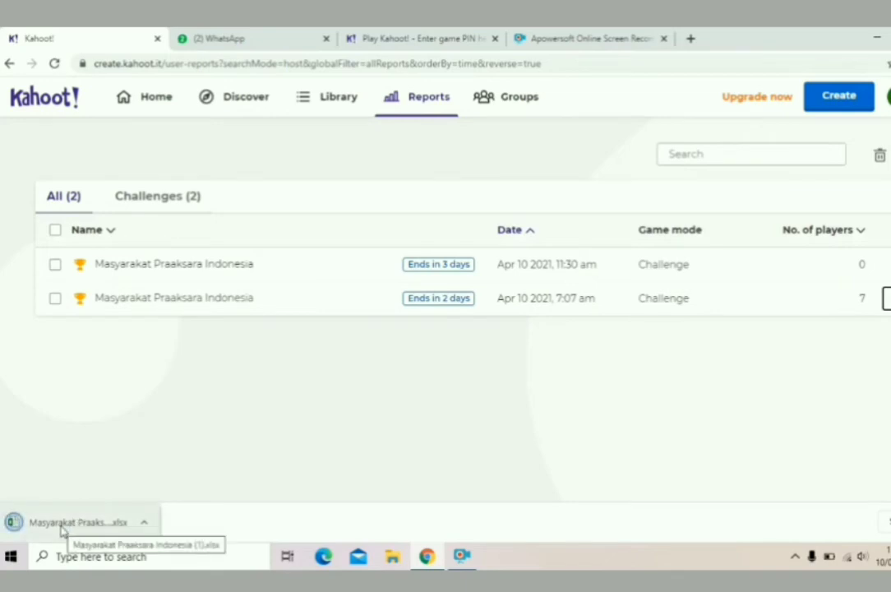
left_click(62, 523)
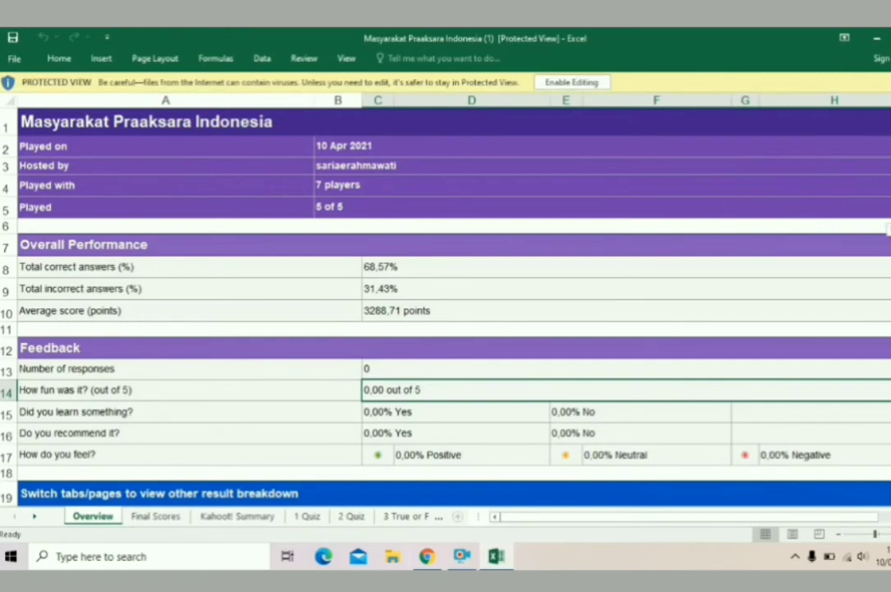
Enable editing on the report workbook and scroll through its Overview sheet's performance figures.
scroll(887, 230, "down", 1)
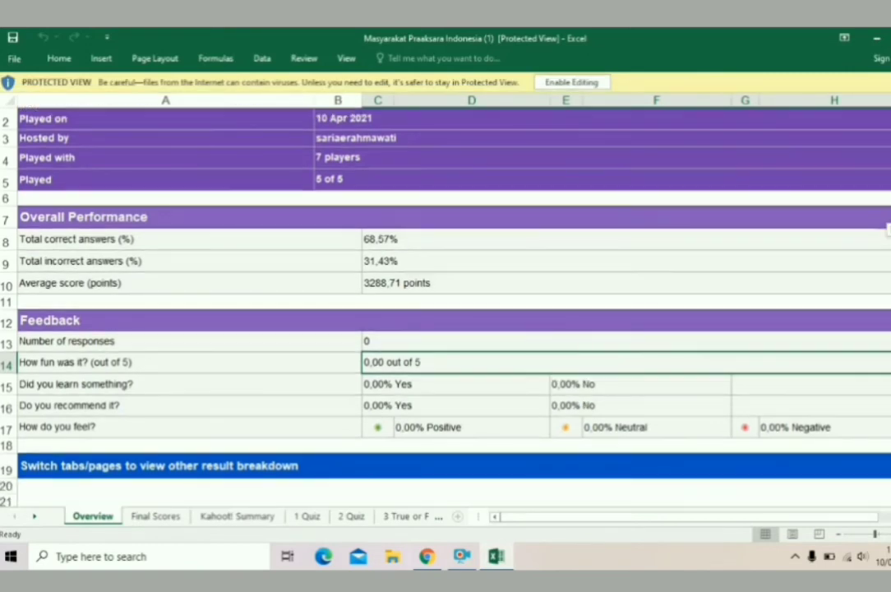
left_click(584, 83)
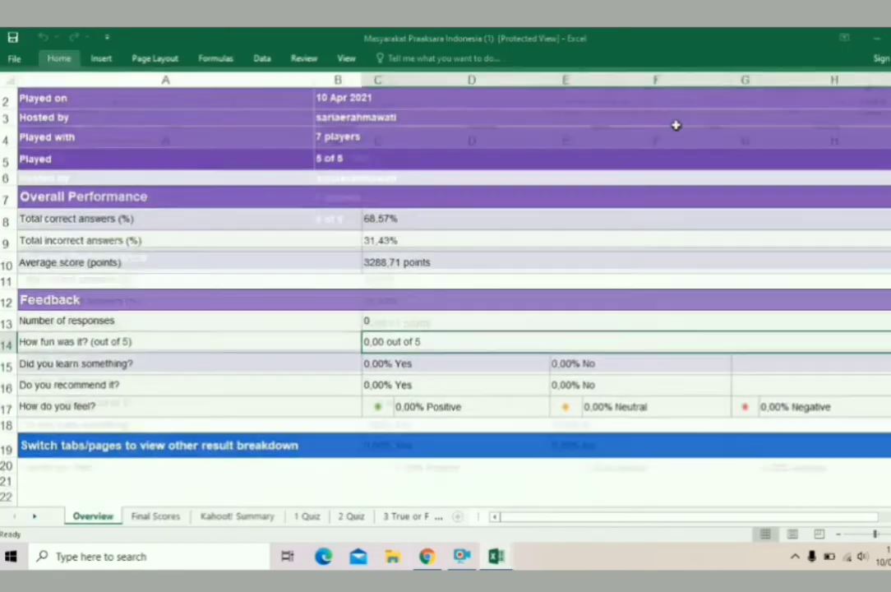
scroll(888, 181, "down", 1)
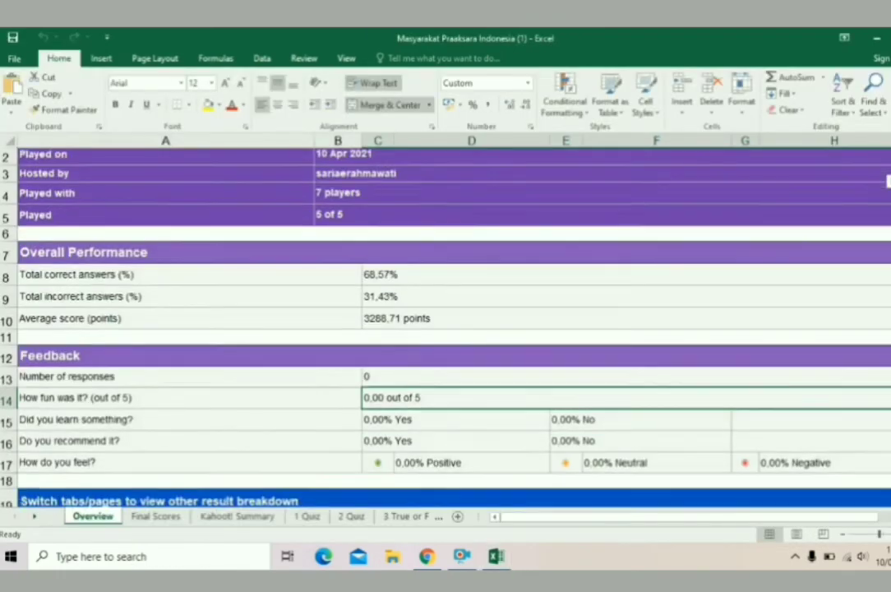
scroll(887, 181, "up", 1)
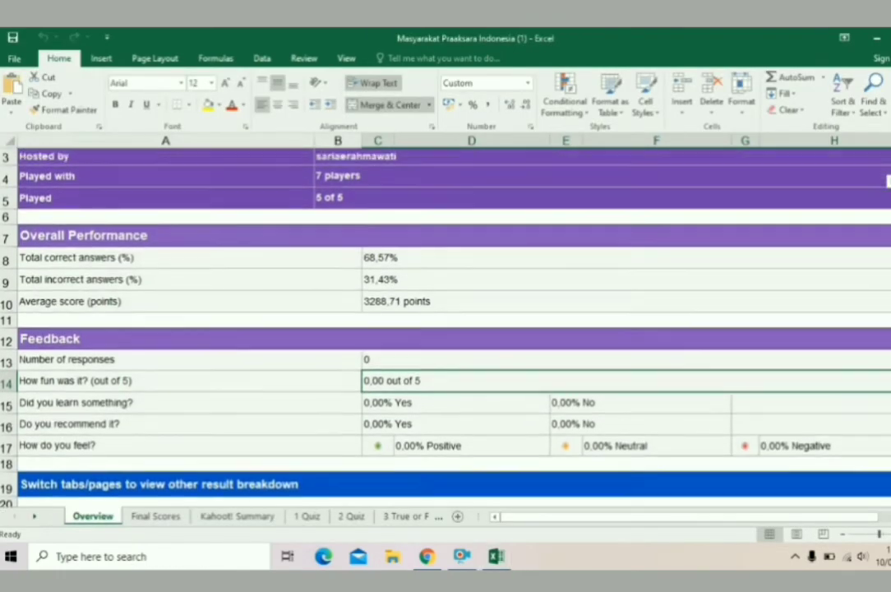
scroll(888, 181, "down", 1)
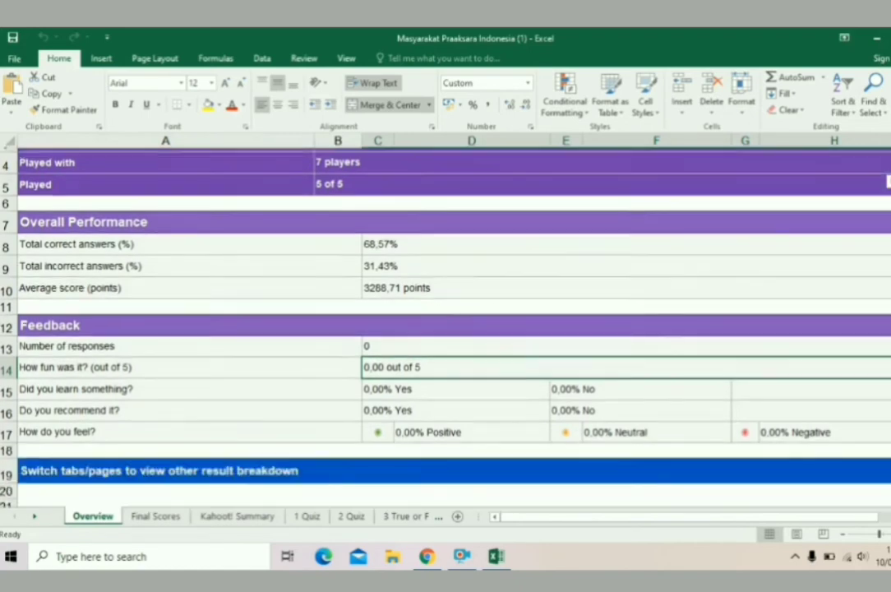
scroll(888, 181, "up", 1)
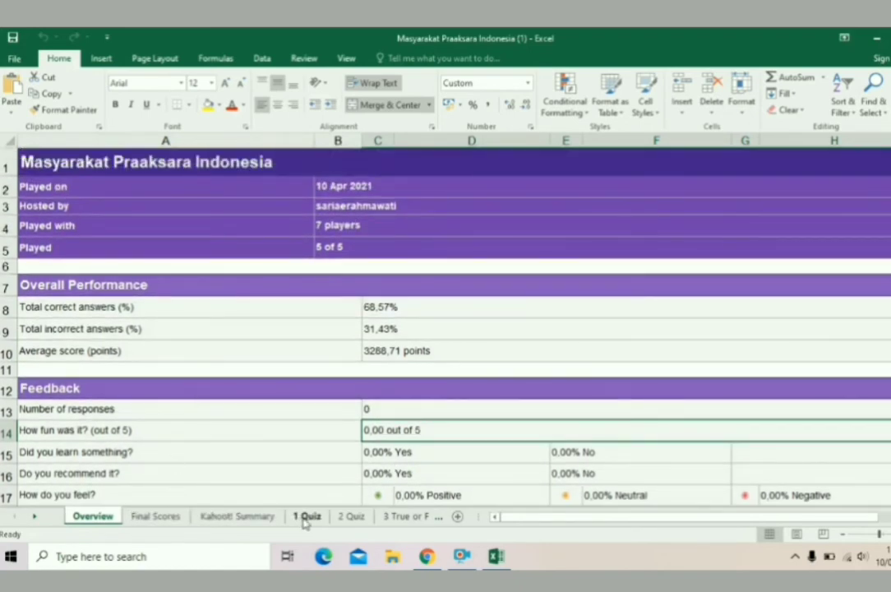
Review the 1 Quiz and 2 Quiz sheets' player results.
left_click(306, 516)
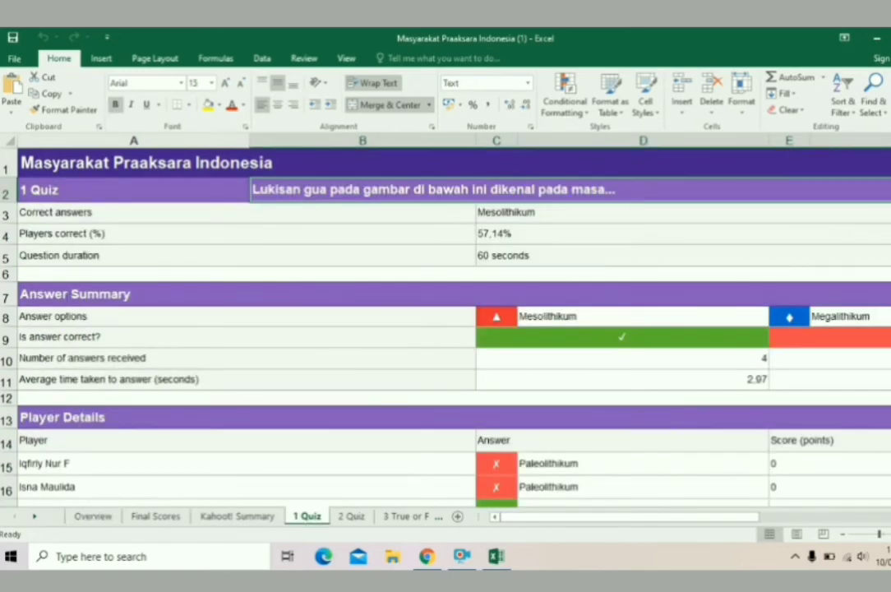
scroll(887, 354, "down", 2)
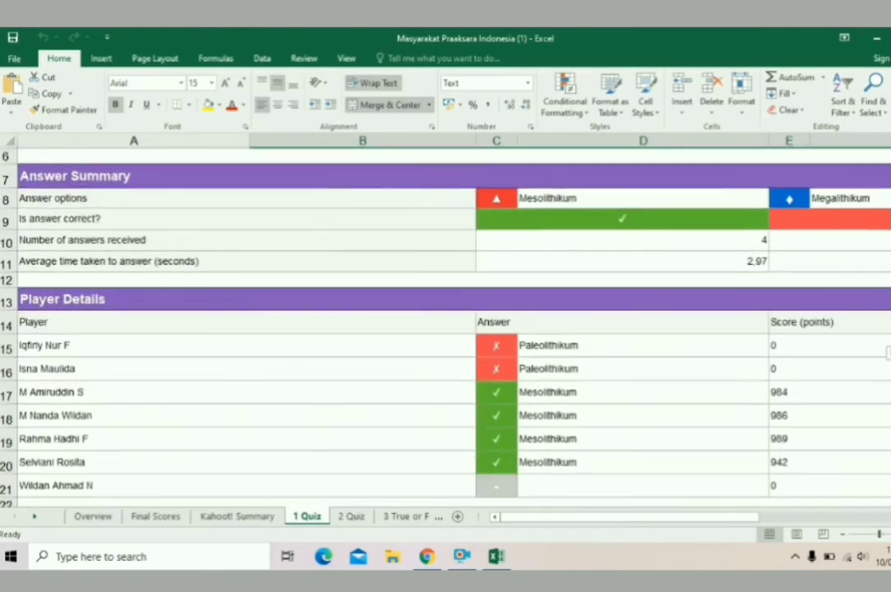
scroll(888, 354, "up", 2)
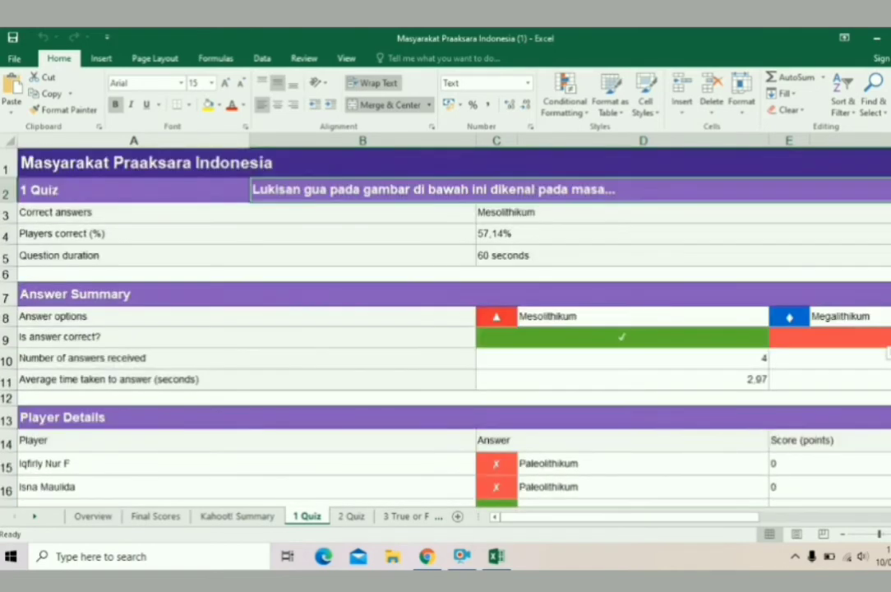
scroll(888, 354, "down", 2)
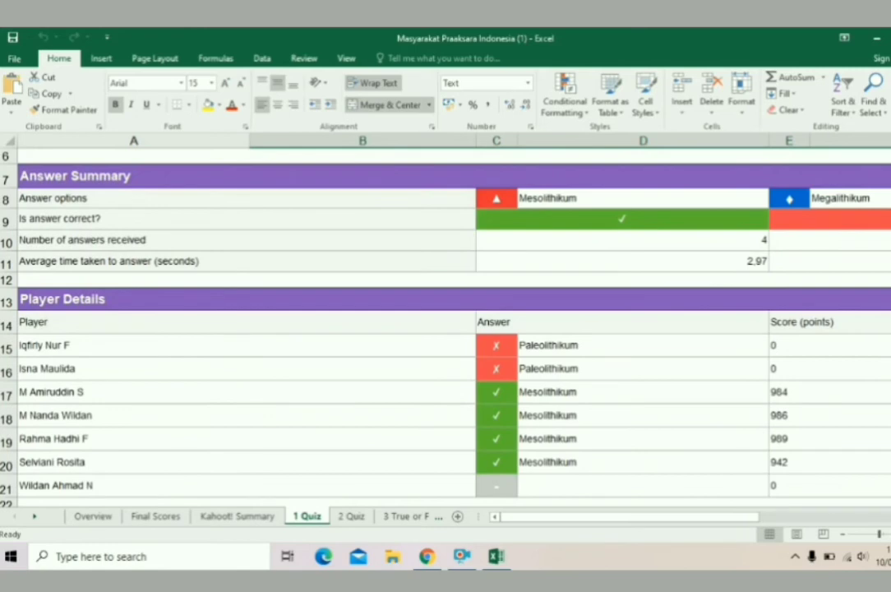
left_click(352, 516)
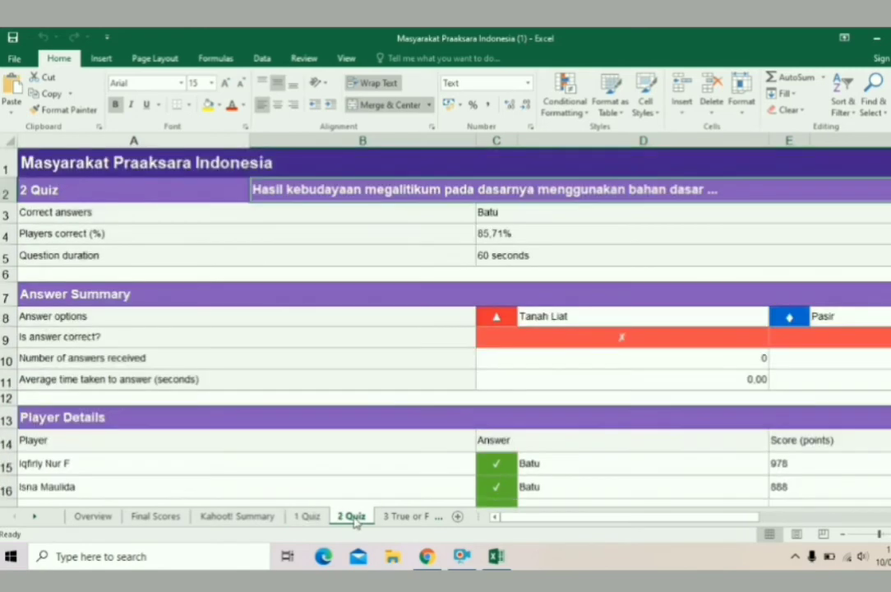
left_click_drag(678, 518, 503, 491)
scroll(378, 329, "down", 2)
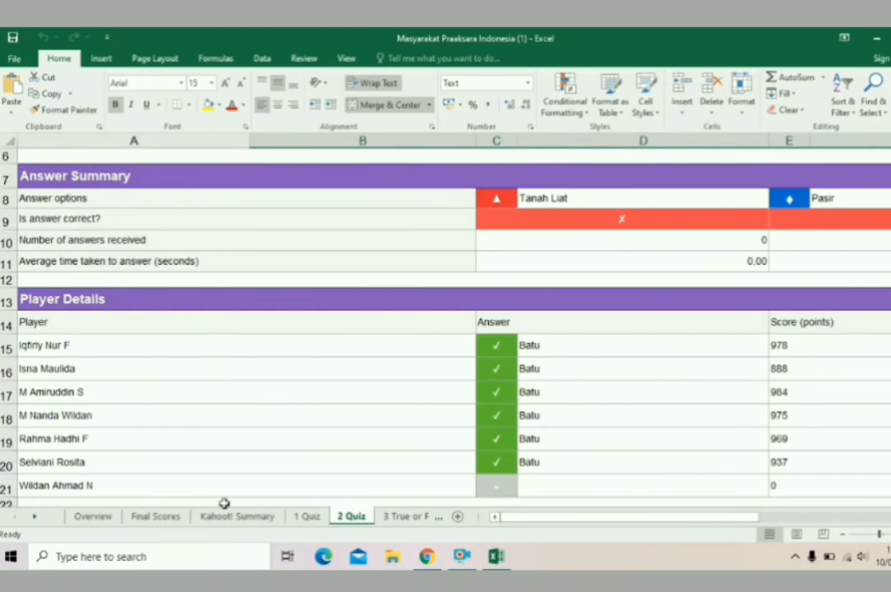
Review the 3 True or False, 4 Quiz and 5 Quiz sheets, ending on 5 Quiz.
left_click(401, 518)
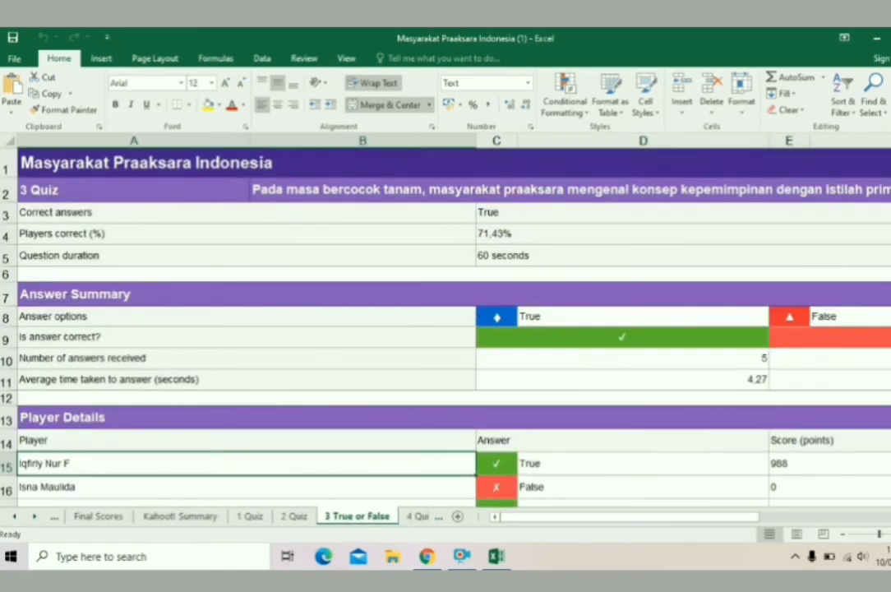
scroll(378, 329, "down", 1)
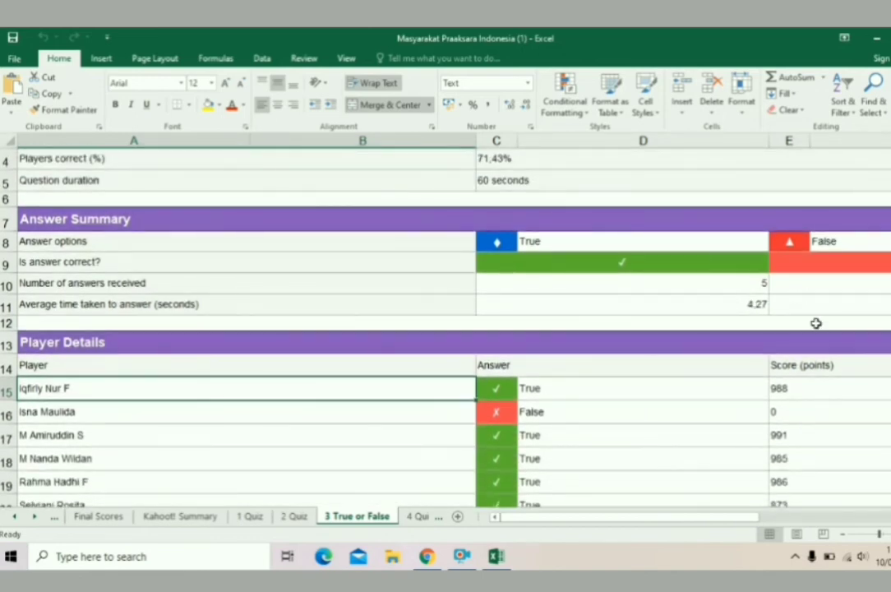
left_click_drag(681, 523, 612, 530)
scroll(444, 329, "down", 1)
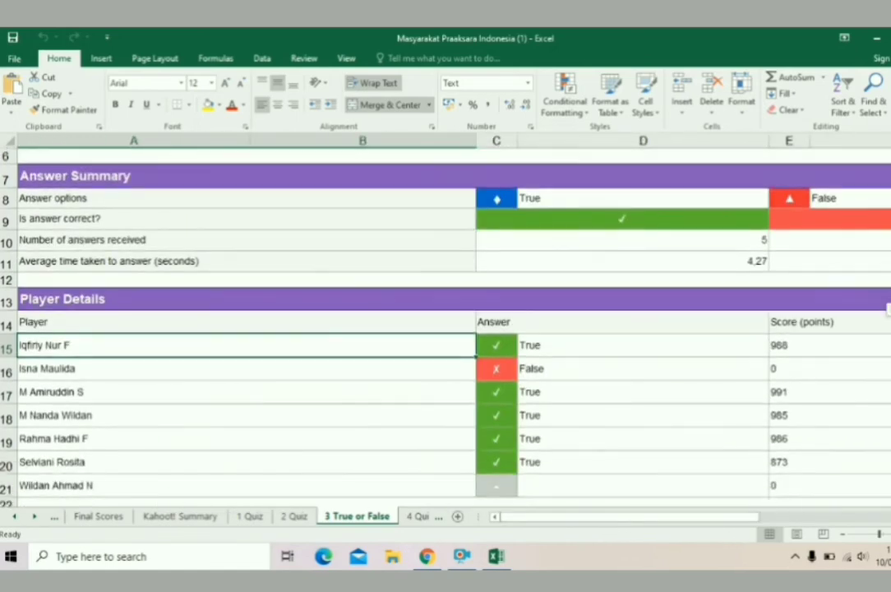
left_click(417, 516)
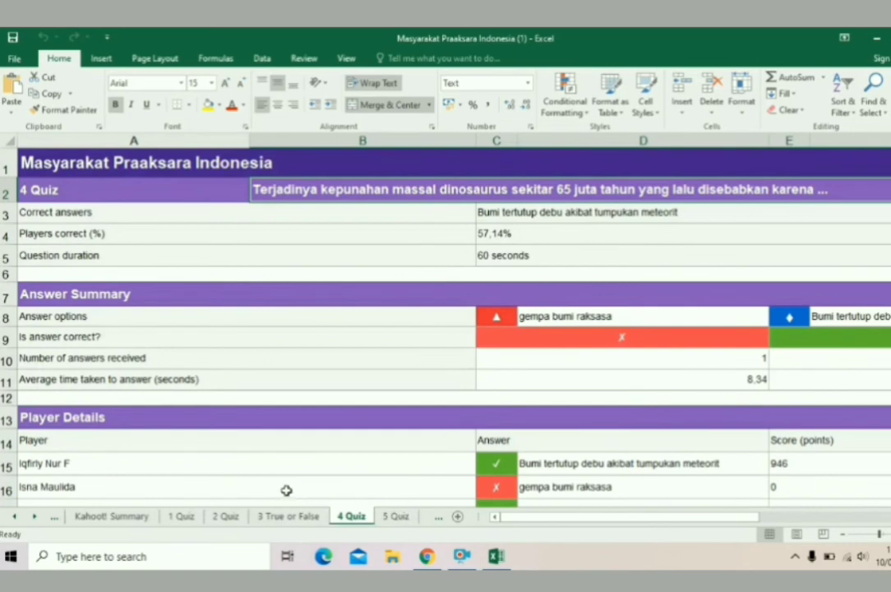
left_click(394, 516)
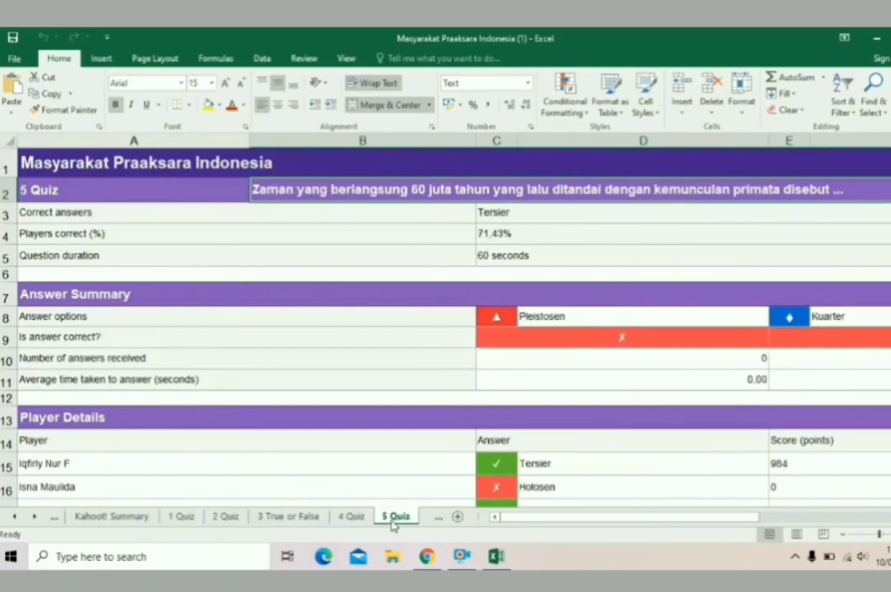
Show the Kahoot! Summary ranking of all 7 players and scan their Q1–Q5 scores.
left_click(122, 518)
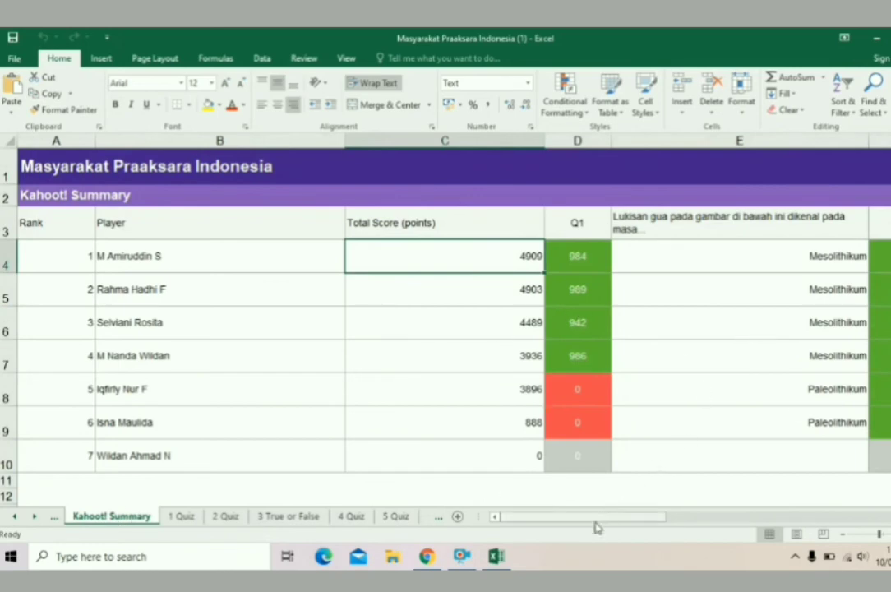
mouse_move(596, 526)
left_mouse_down()
mouse_move(873, 510)
mouse_move(877, 521)
mouse_move(583, 540)
left_mouse_up()
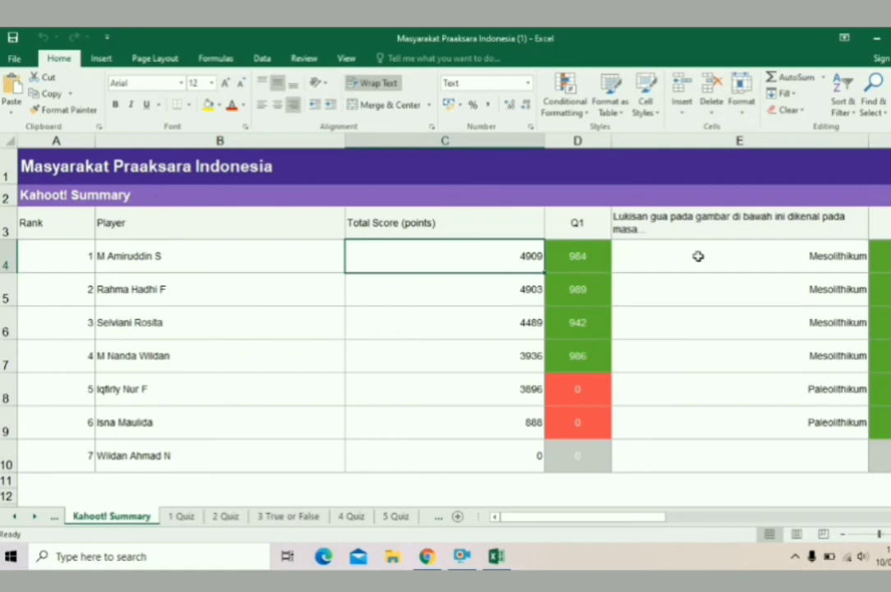
left_click_drag(597, 518, 689, 521)
left_click_drag(624, 521, 768, 536)
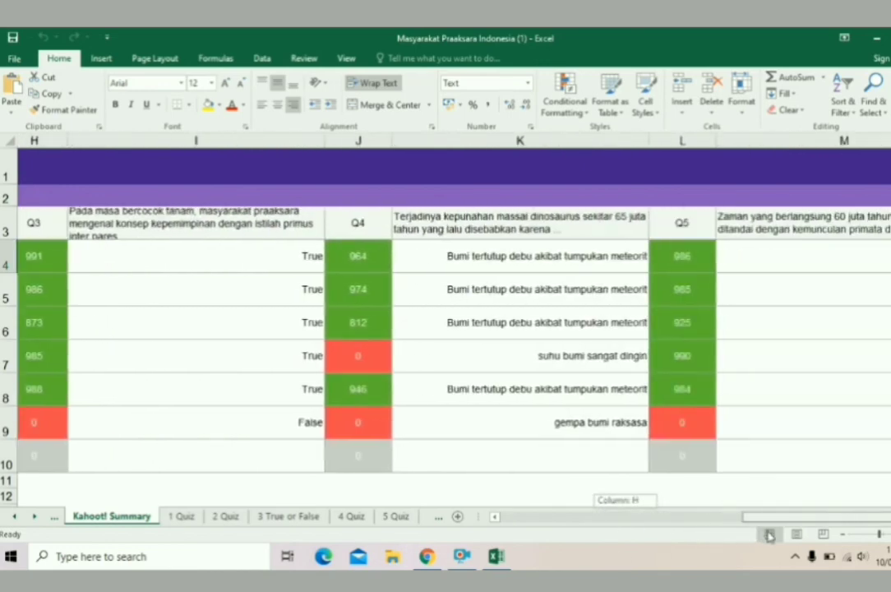
left_click_drag(769, 536, 497, 503)
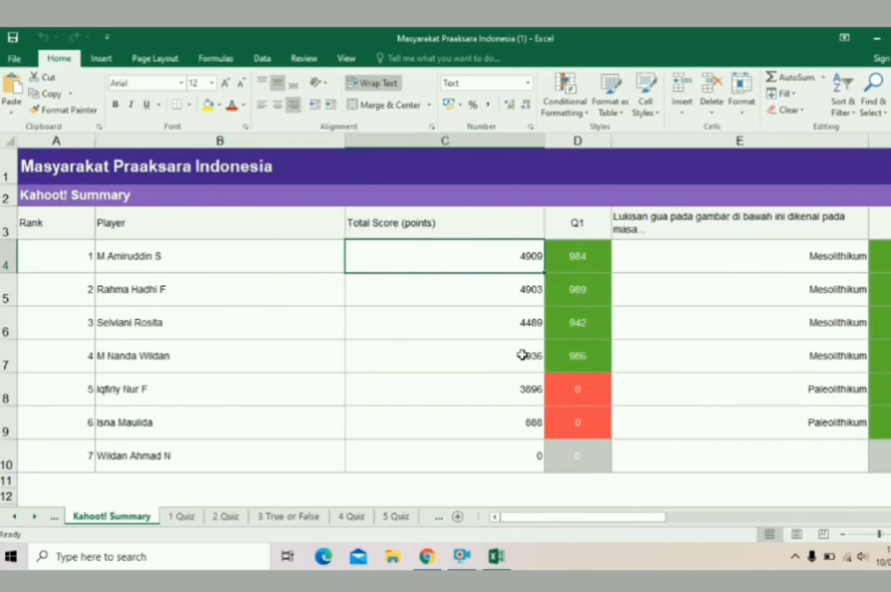
Return to Kahoot! in Chrome and go through the Library to the Home page.
left_click(427, 557)
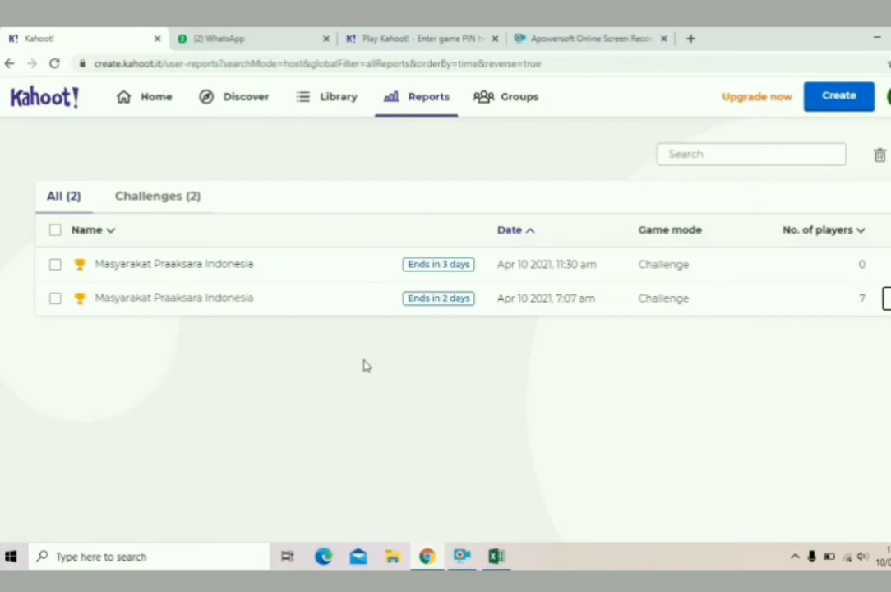
left_click(338, 102)
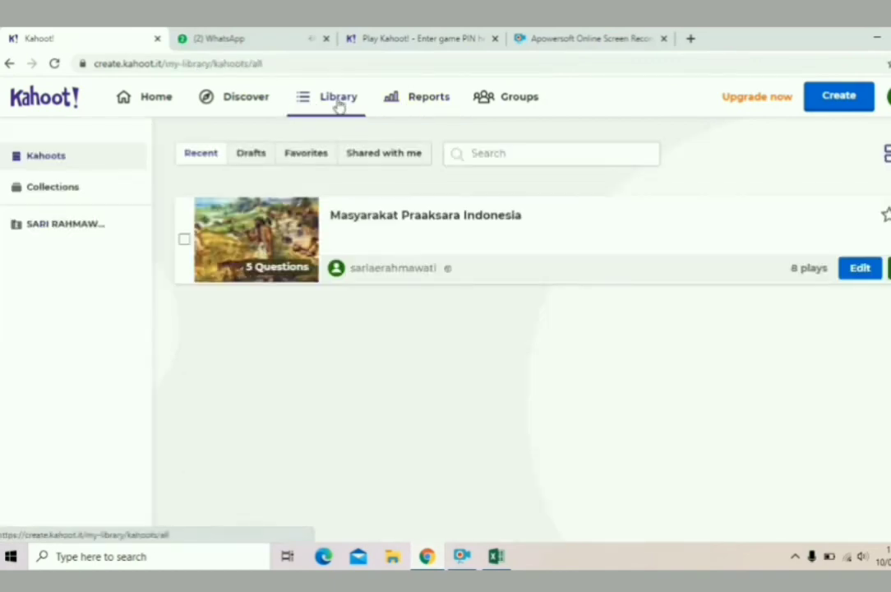
left_click(153, 104)
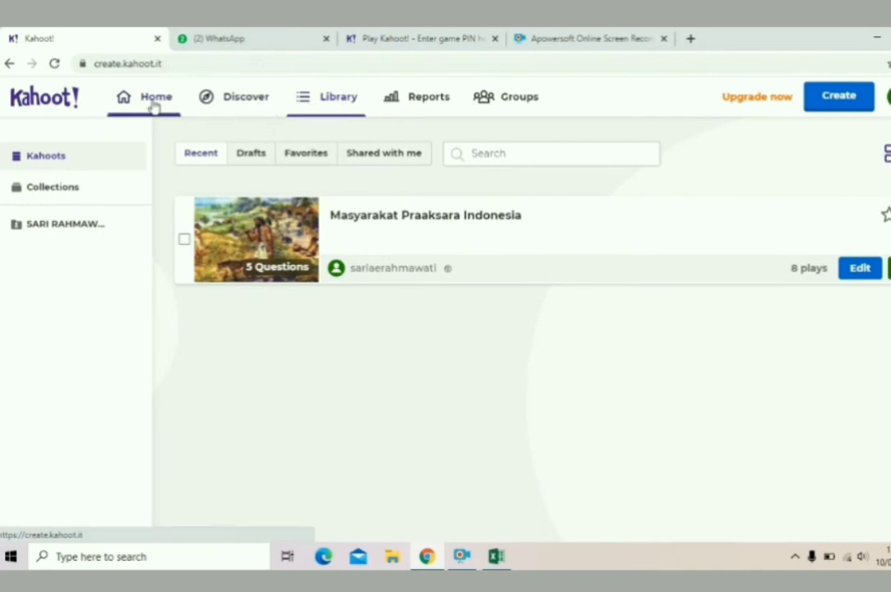